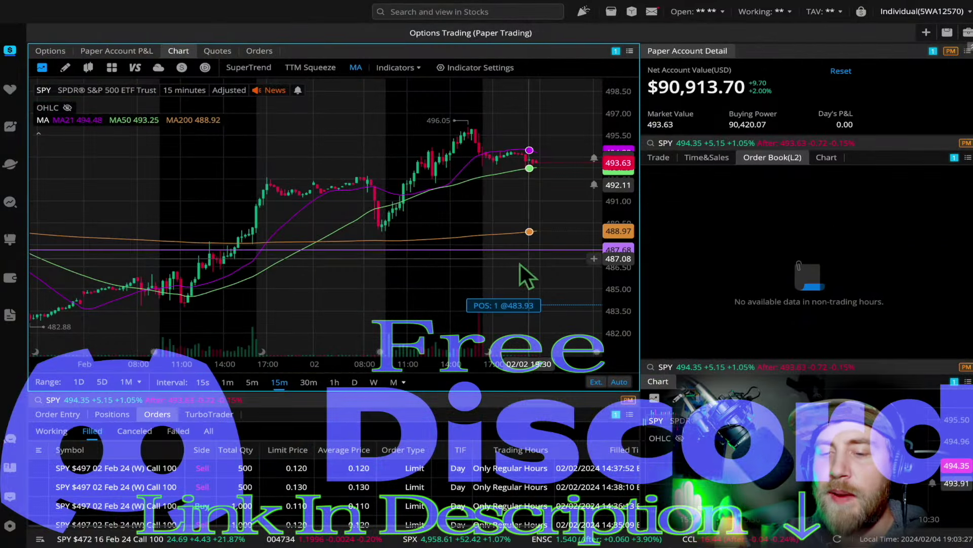
# - Examine SPY's recent price action and moving averages on the 15-minute chart
pyautogui.scroll(-5, 403, 274)
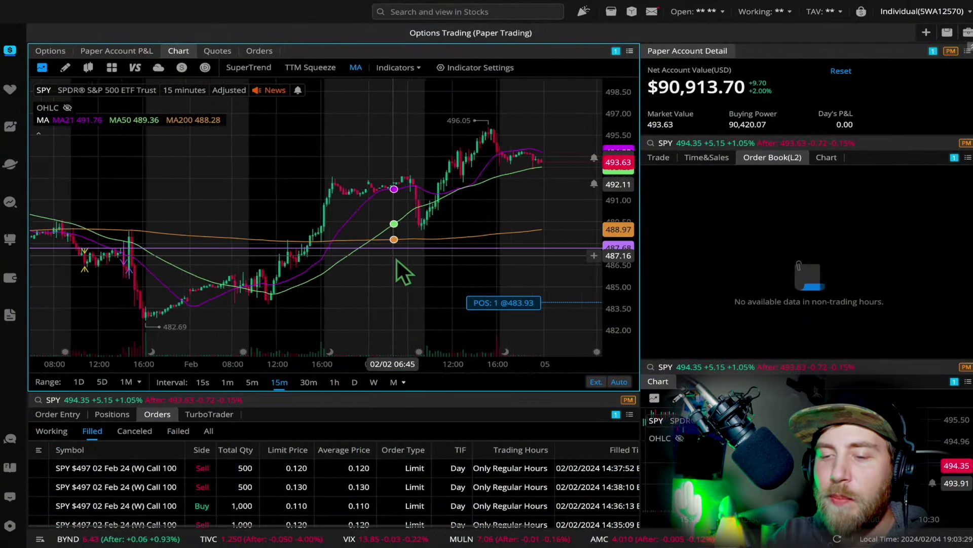
pyautogui.hscroll(5, 392, 293)
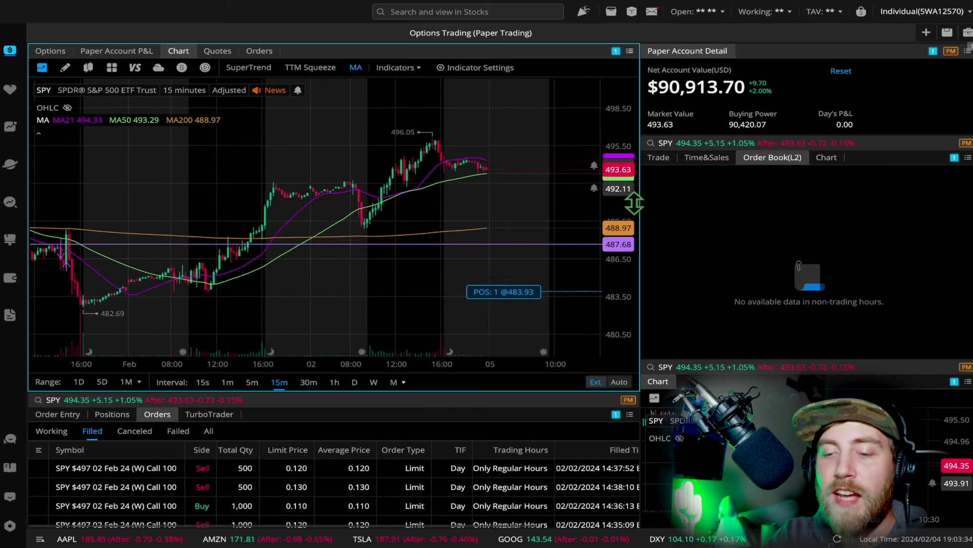
pyautogui.hscroll(-2, 426, 283)
pyautogui.hscroll(-1, 426, 283)
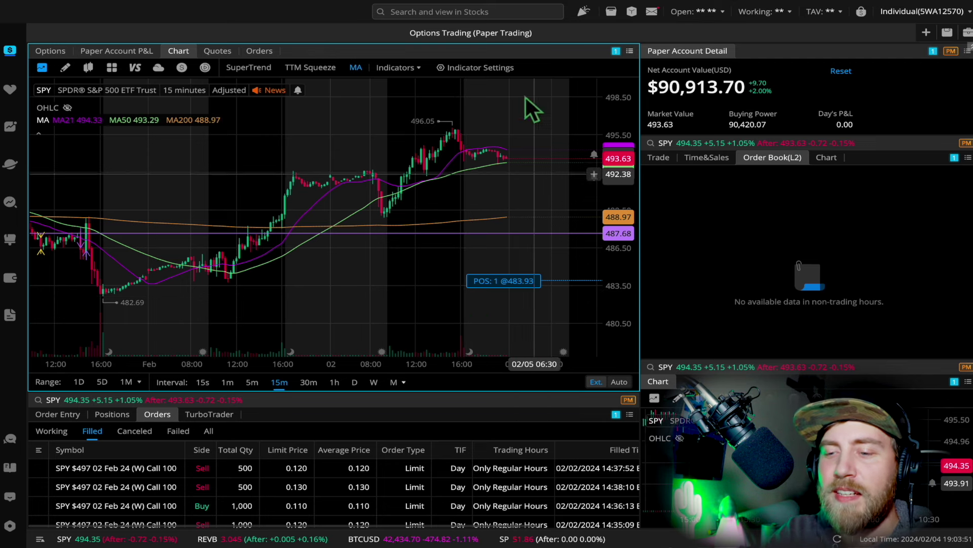
pyautogui.scroll(3, 297, 312)
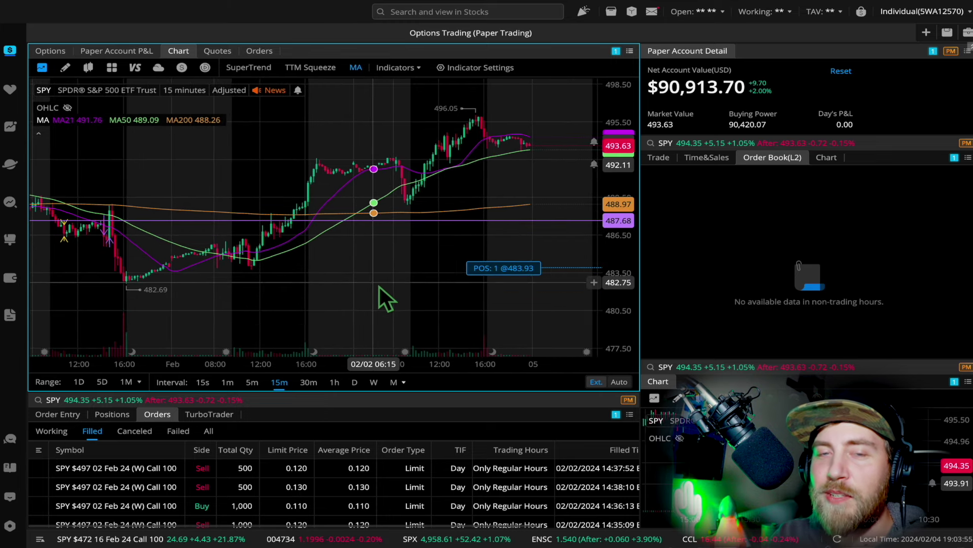
pyautogui.scroll(-2, 387, 228)
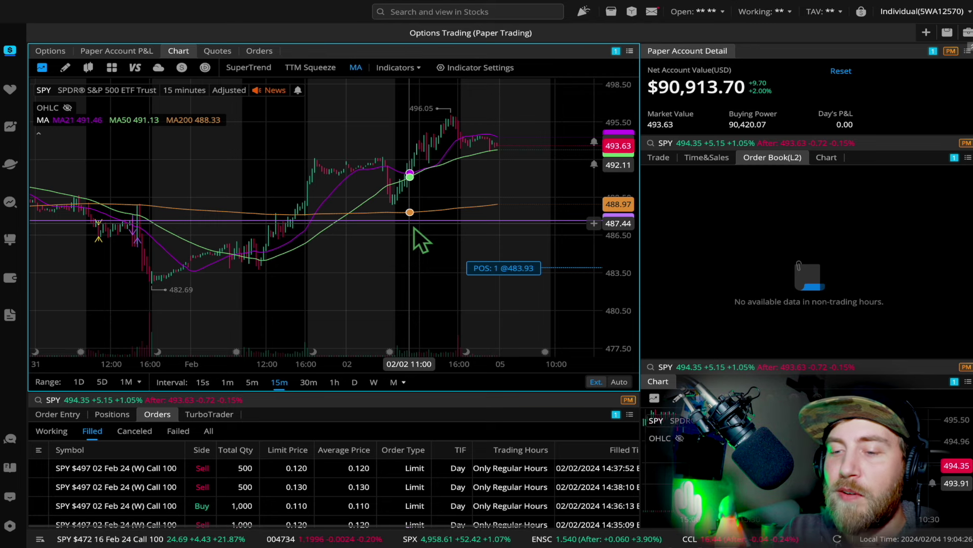
pyautogui.scroll(-3, 421, 239)
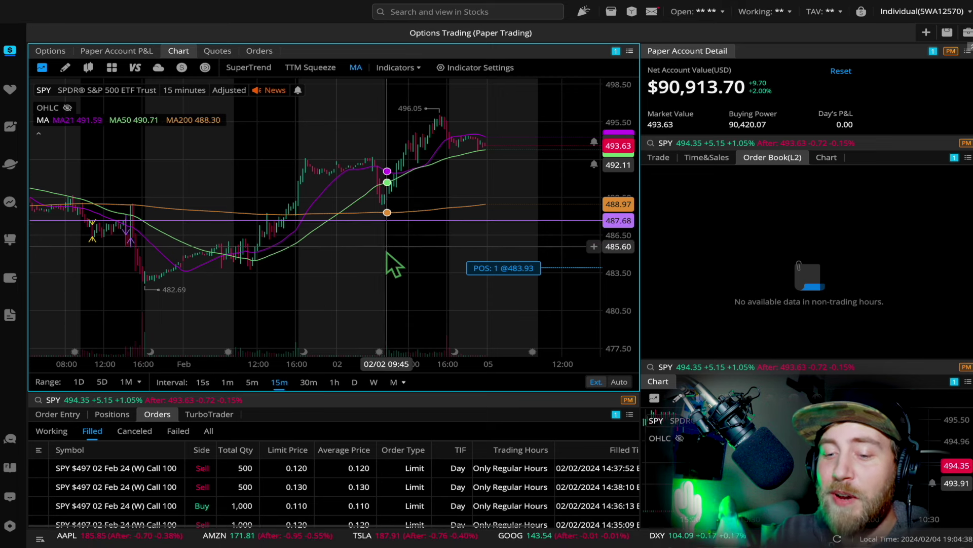
# - Switch the SPY chart to the 1-minute interval and bring the 02/01 session into view
pyautogui.click(228, 383)
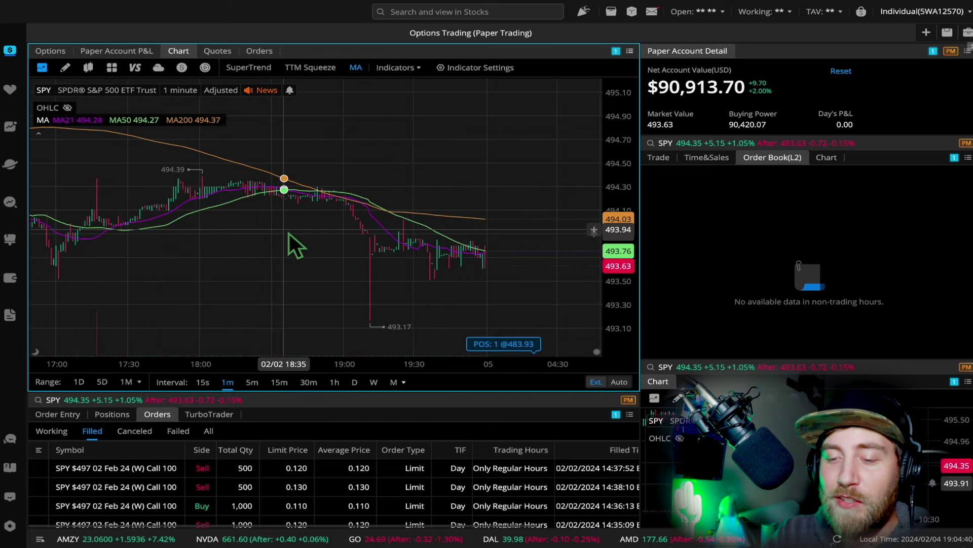
pyautogui.scroll(-5, 295, 244)
pyautogui.scroll(-5, 288, 235)
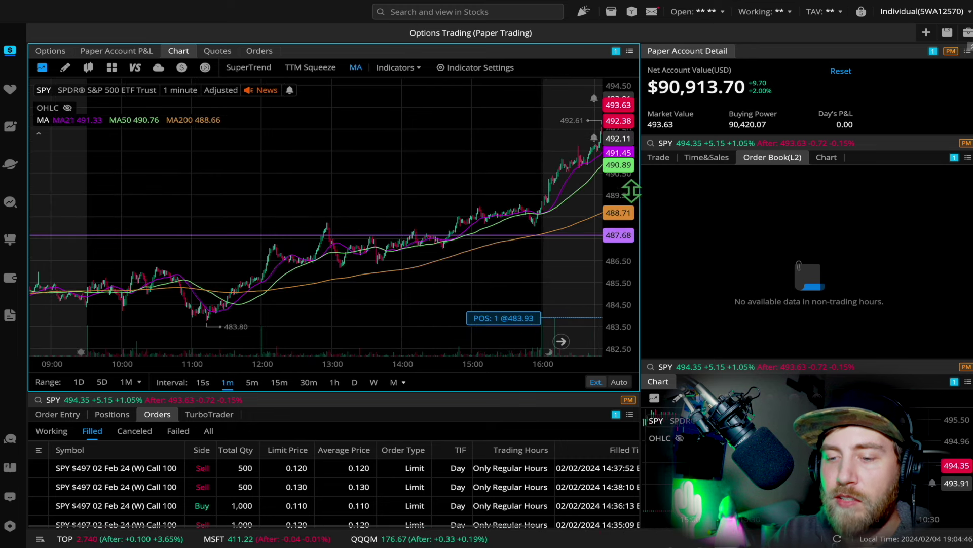
pyautogui.moveTo(472, 174); pyautogui.dragTo(401, 174)
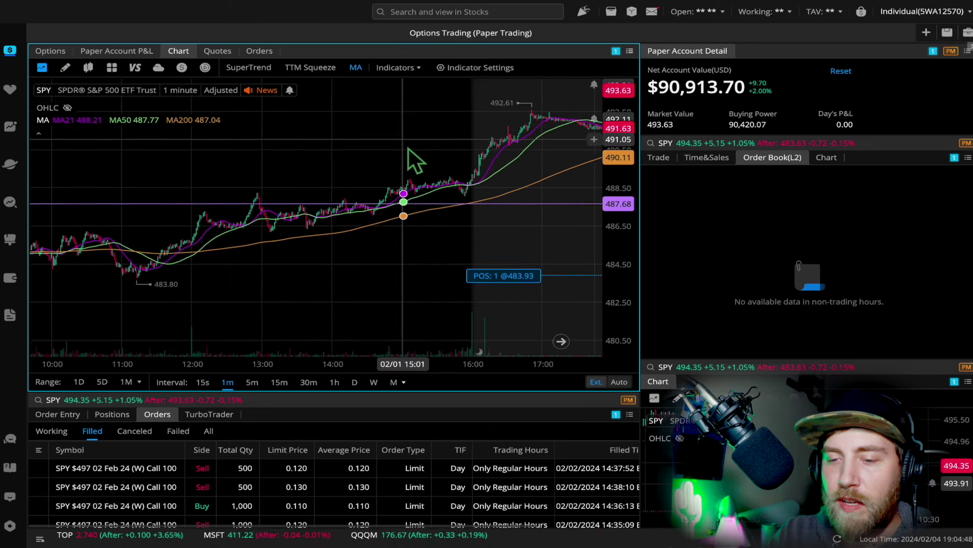
# - Review the filled SPY $489 call orders from 02/01/2024 in the order history
pyautogui.scroll(-3, 337, 485)
pyautogui.scroll(-5, 332, 476)
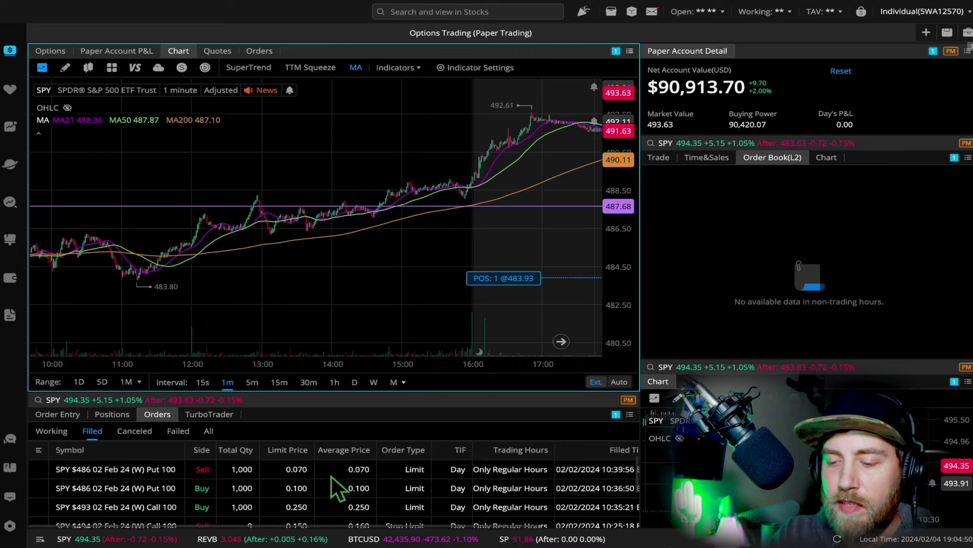
pyautogui.scroll(-3, 336, 488)
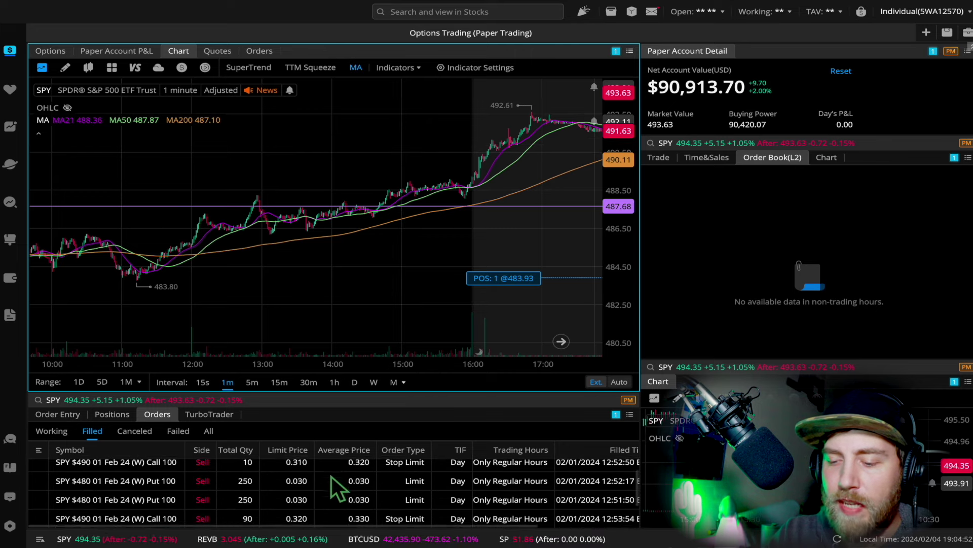
pyautogui.scroll(-8, 337, 487)
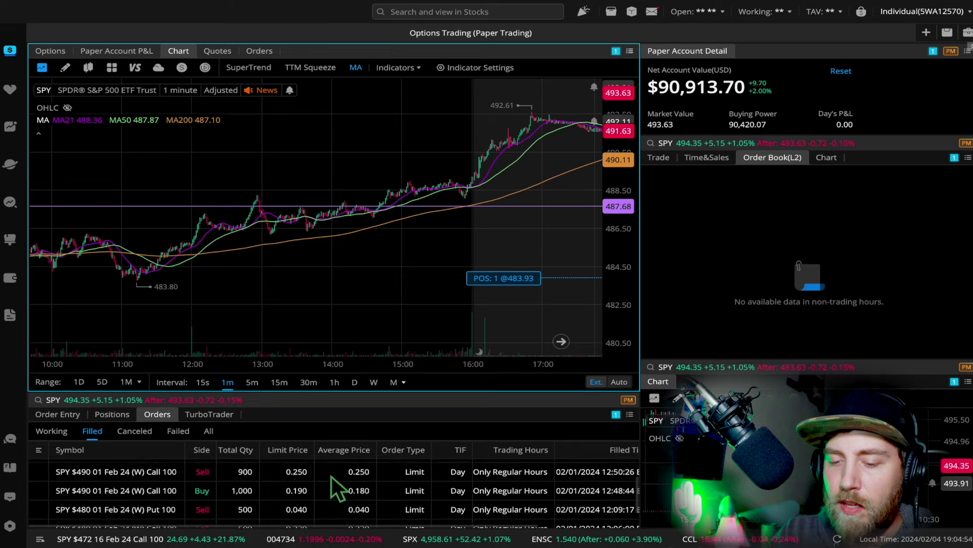
pyautogui.scroll(-8, 337, 488)
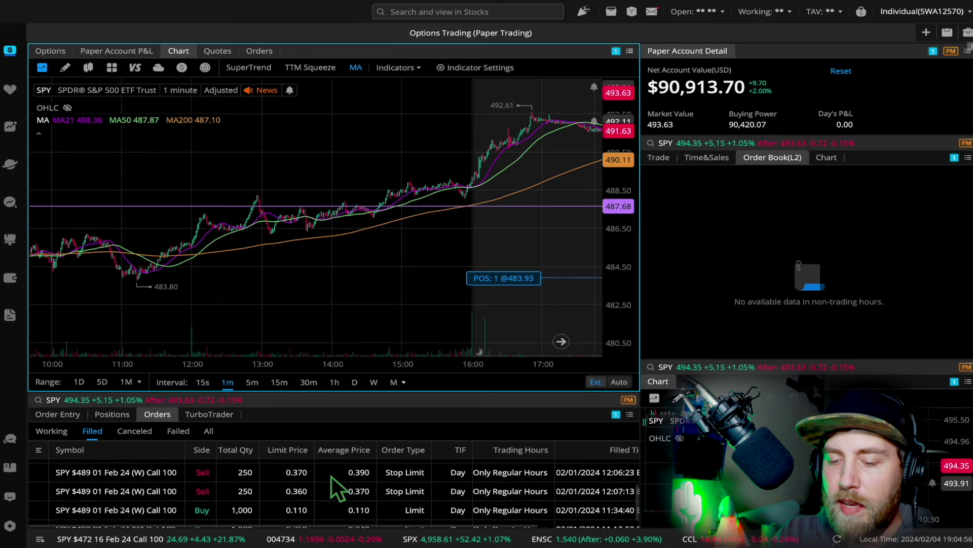
pyautogui.scroll(1, 337, 488)
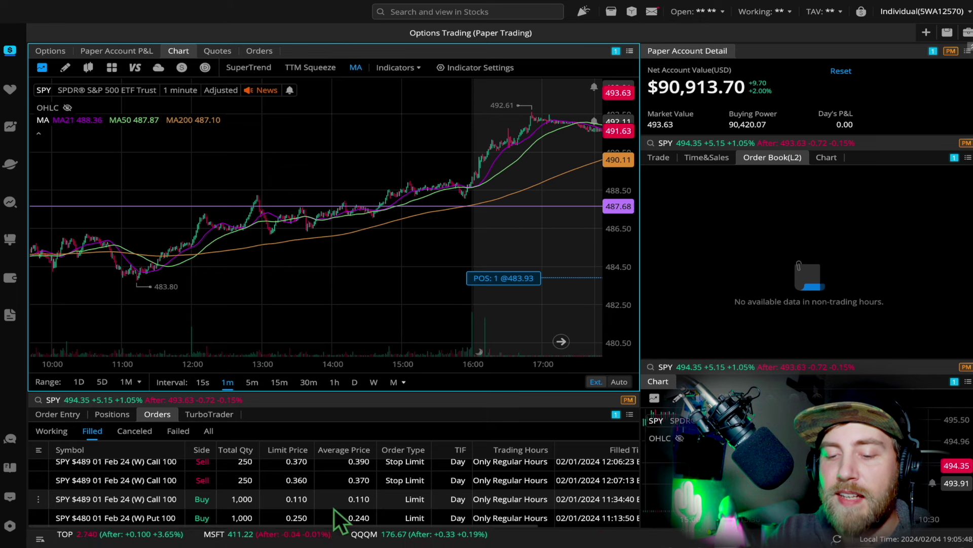
pyautogui.scroll(1, 304, 500)
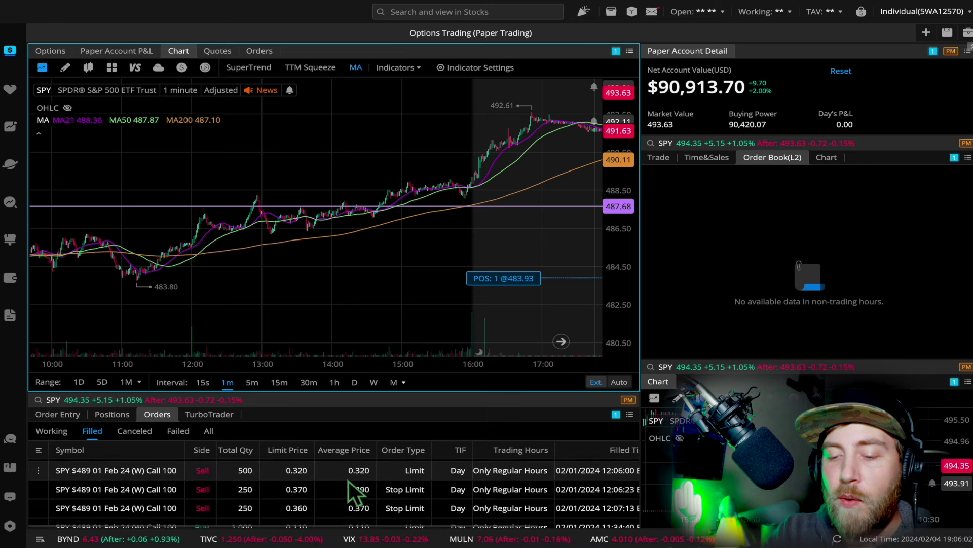
pyautogui.scroll(-1, 360, 478)
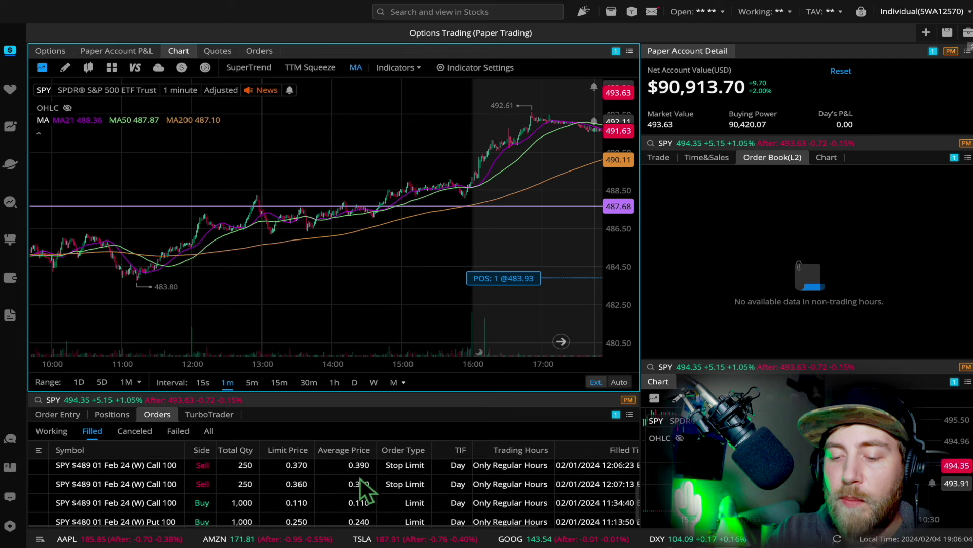
pyautogui.scroll(1, 367, 494)
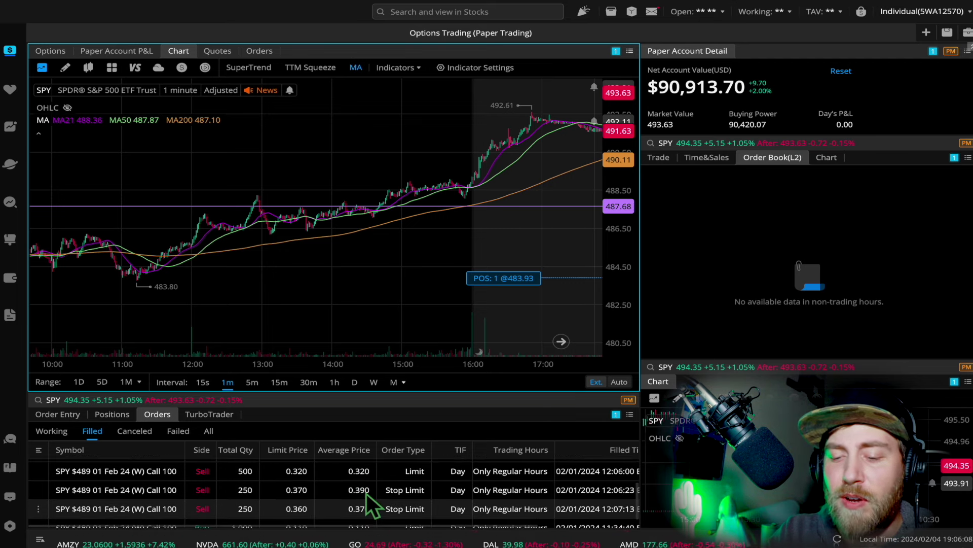
pyautogui.scroll(-1, 367, 494)
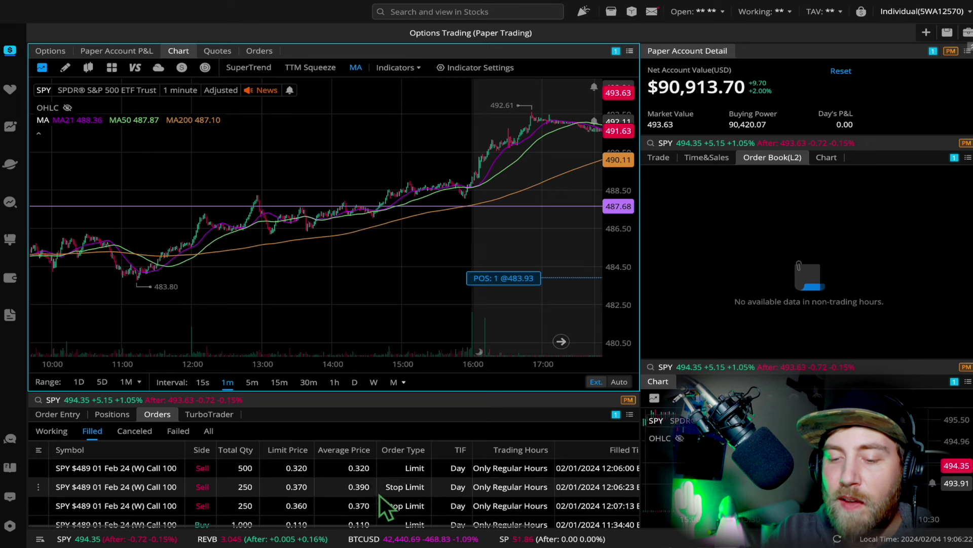
# - Review the filled SPY $490 call orders from 02/01/2024
pyautogui.scroll(2, 379, 495)
pyautogui.scroll(1, 379, 494)
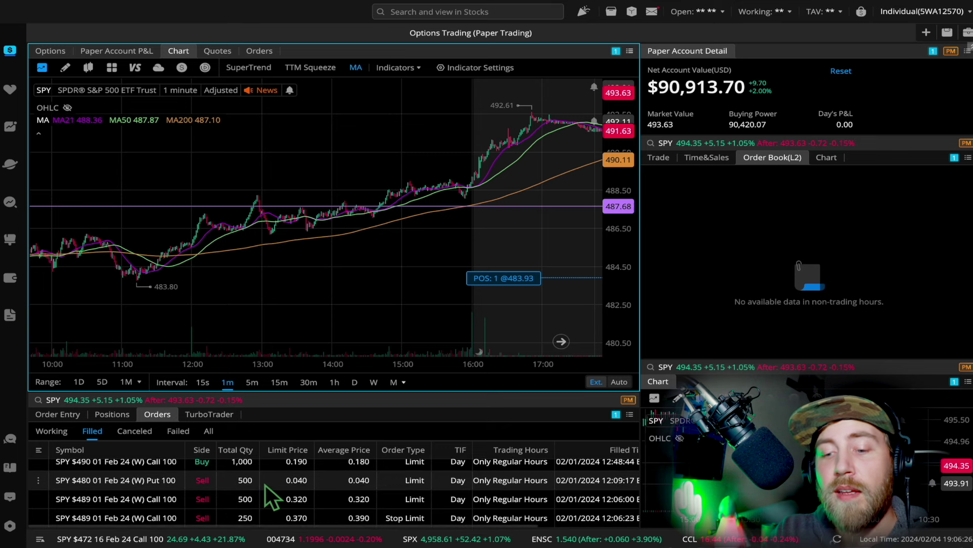
pyautogui.scroll(1, 266, 485)
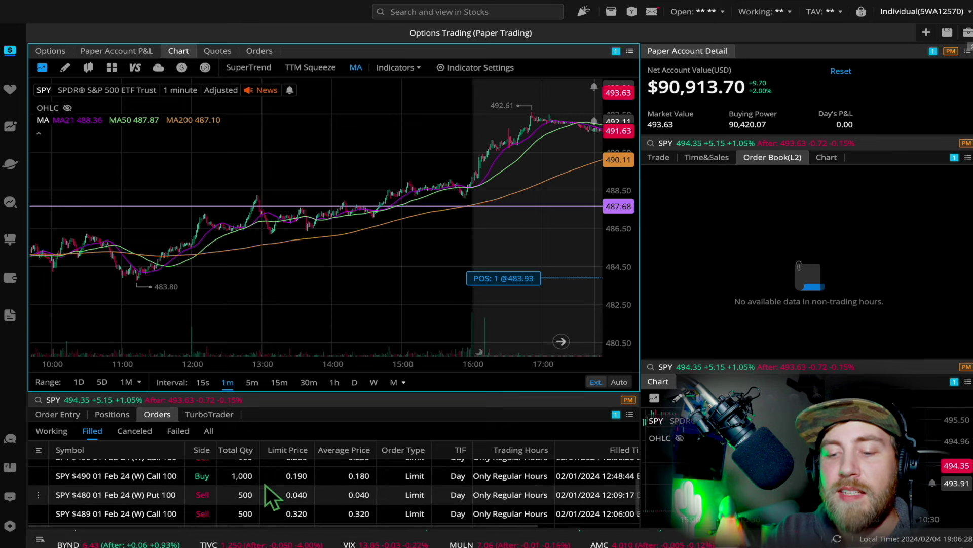
pyautogui.scroll(1, 265, 485)
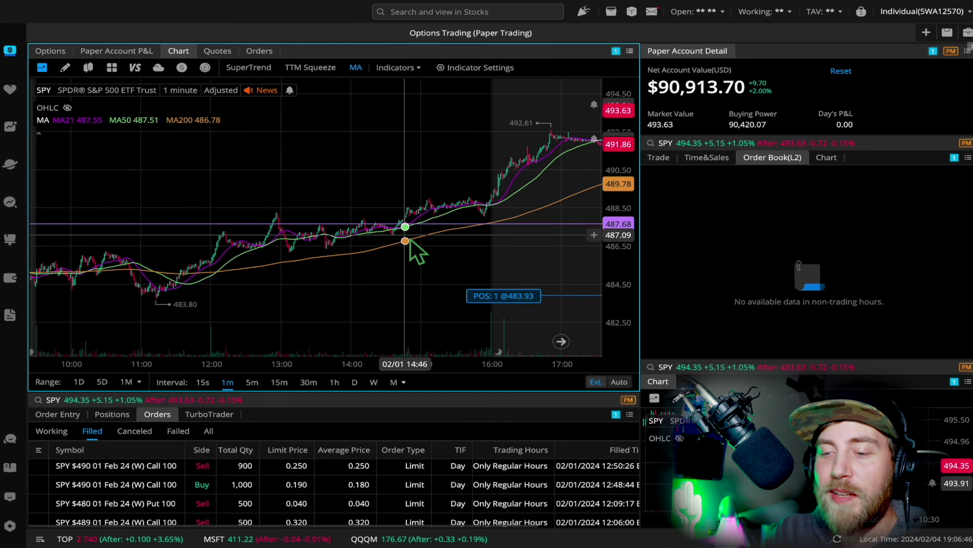
# - Examine SPY's 1-minute price action around midday on 02/01, when the $490 calls were traded
pyautogui.scroll(5, 396, 290)
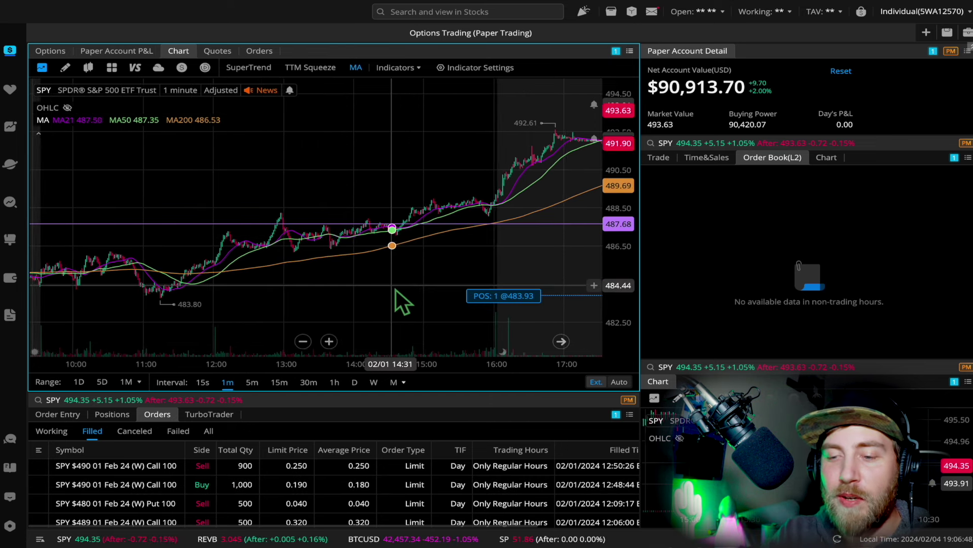
pyautogui.scroll(-2, 396, 290)
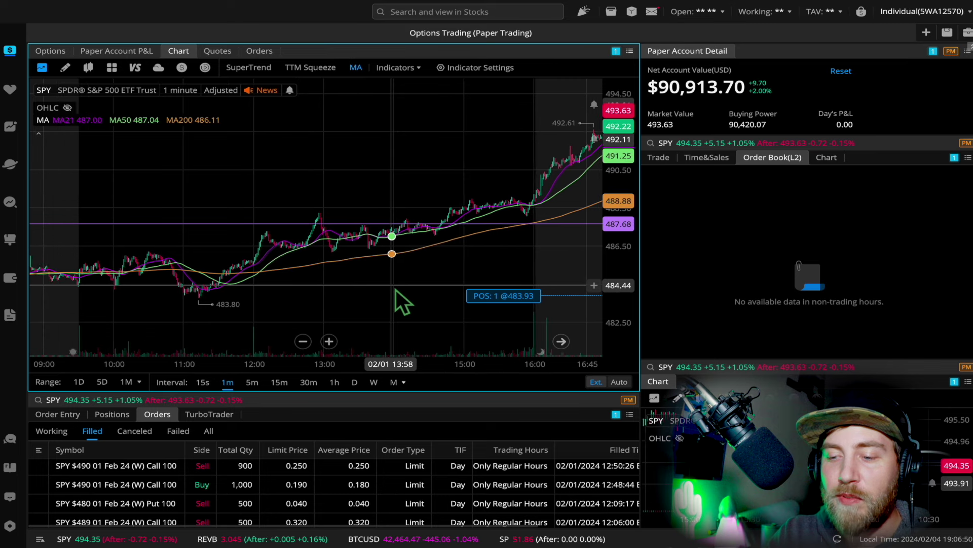
pyautogui.moveTo(634, 283); pyautogui.dragTo(630, 263)
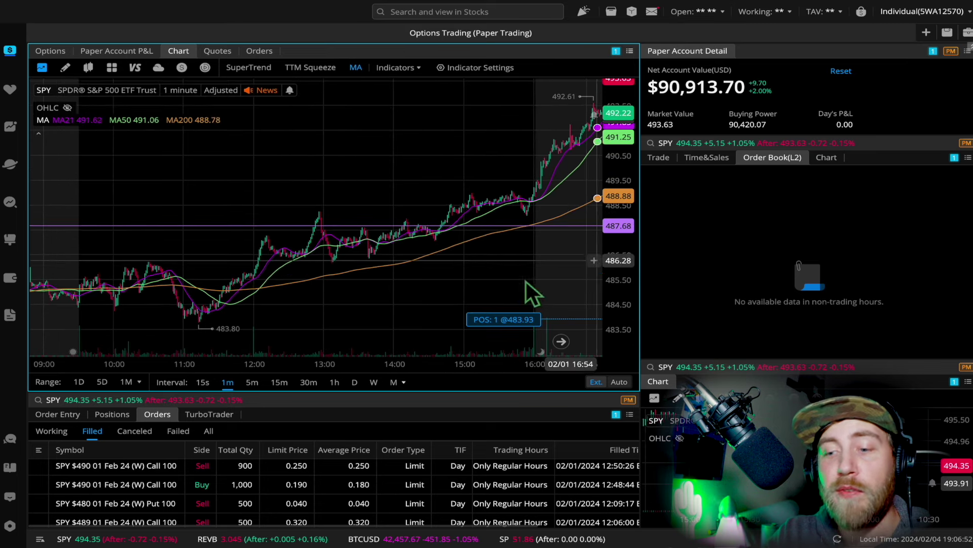
pyautogui.moveTo(391, 309); pyautogui.dragTo(397, 277)
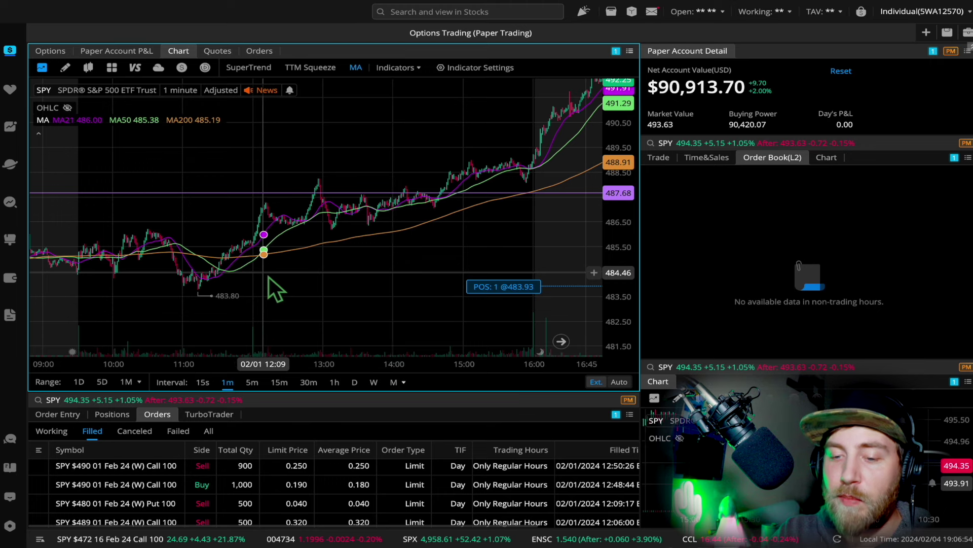
pyautogui.scroll(4, 268, 277)
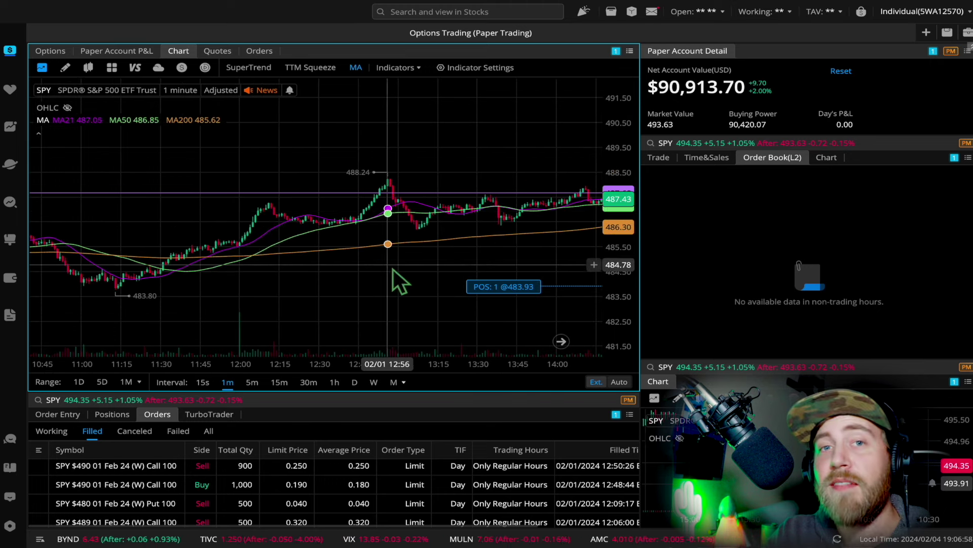
pyautogui.moveTo(406, 273); pyautogui.dragTo(315, 276)
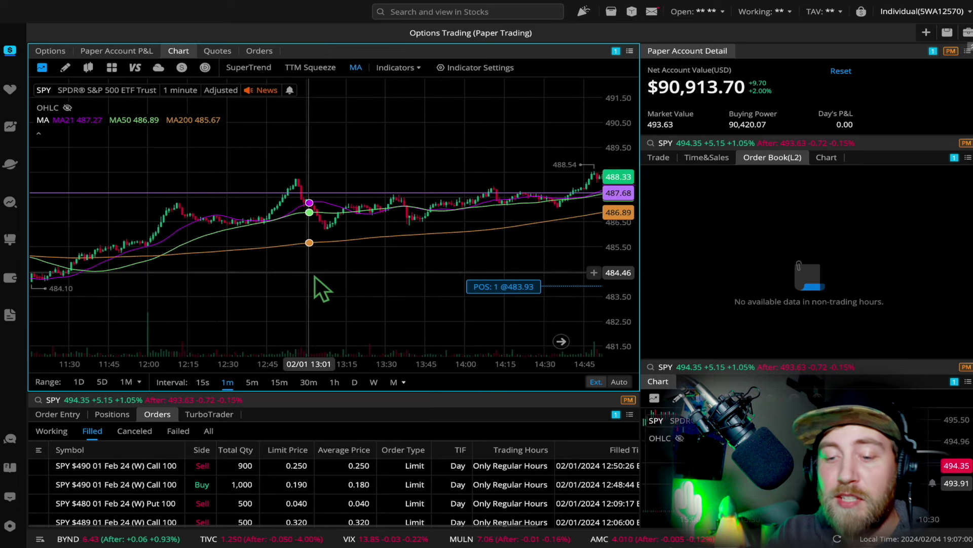
# - Bring the 02/02 regular trading session into view on the 1-minute SPY chart
pyautogui.scroll(-10, 315, 276)
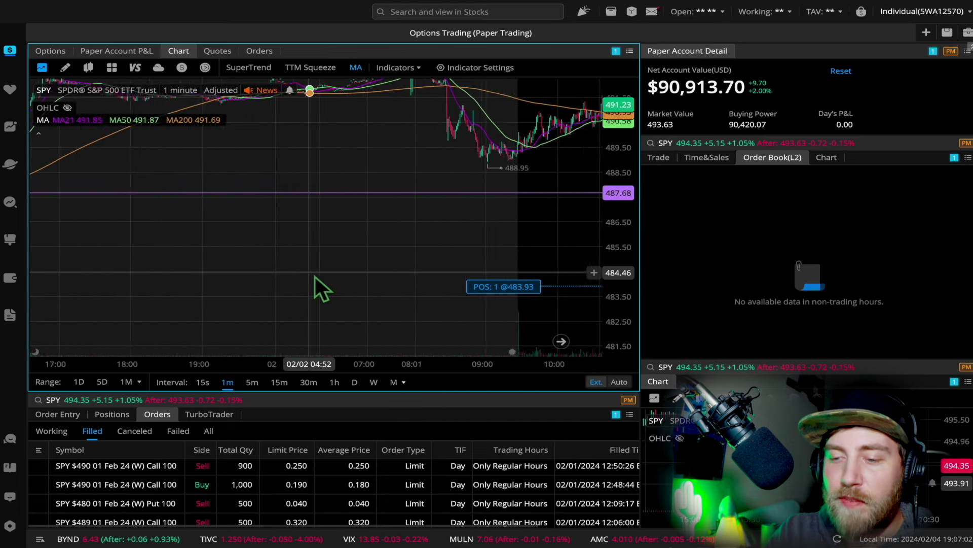
pyautogui.scroll(5, 314, 276)
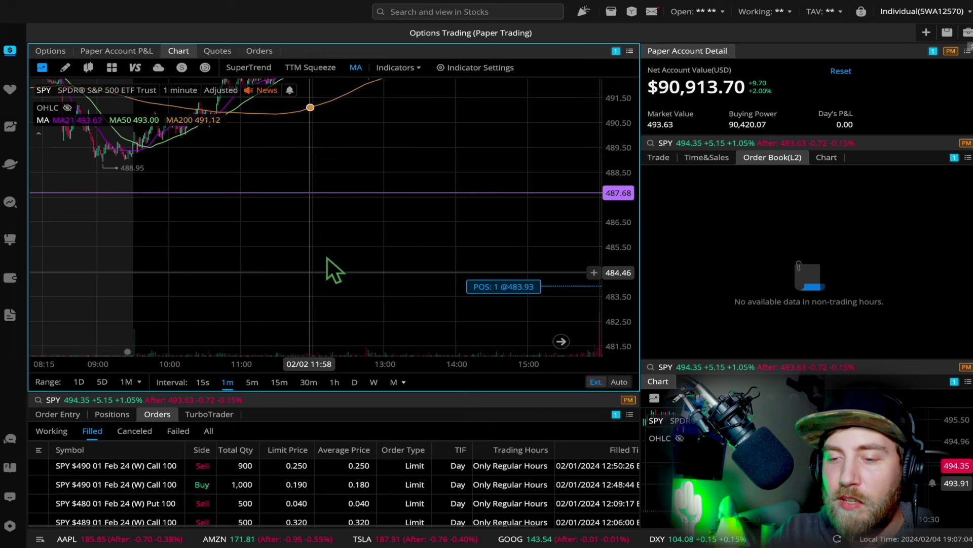
pyautogui.moveTo(391, 317); pyautogui.dragTo(350, 324)
# - Review the filled SPY $494 call orders from 02/02/2024, up to the $493 call purchase
pyautogui.scroll(5, 248, 513)
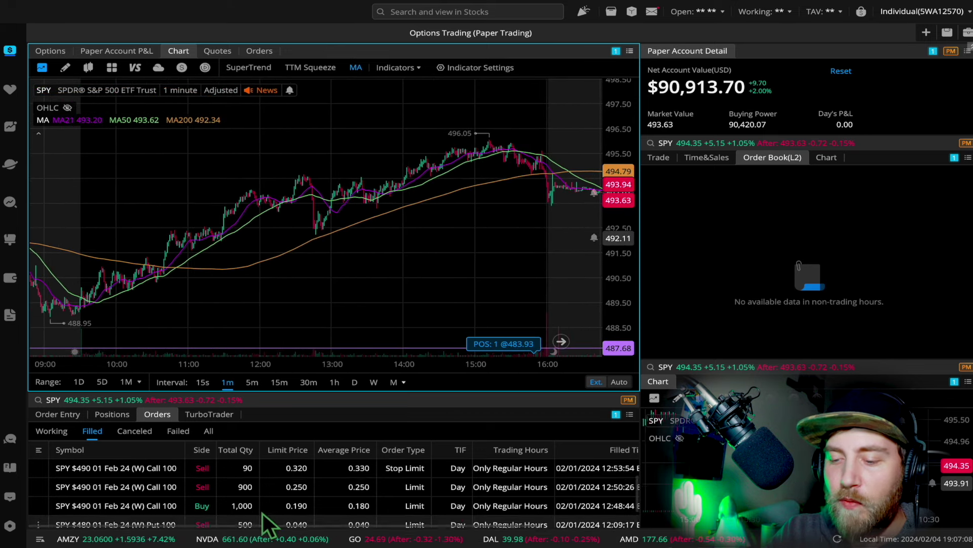
pyautogui.scroll(3, 263, 513)
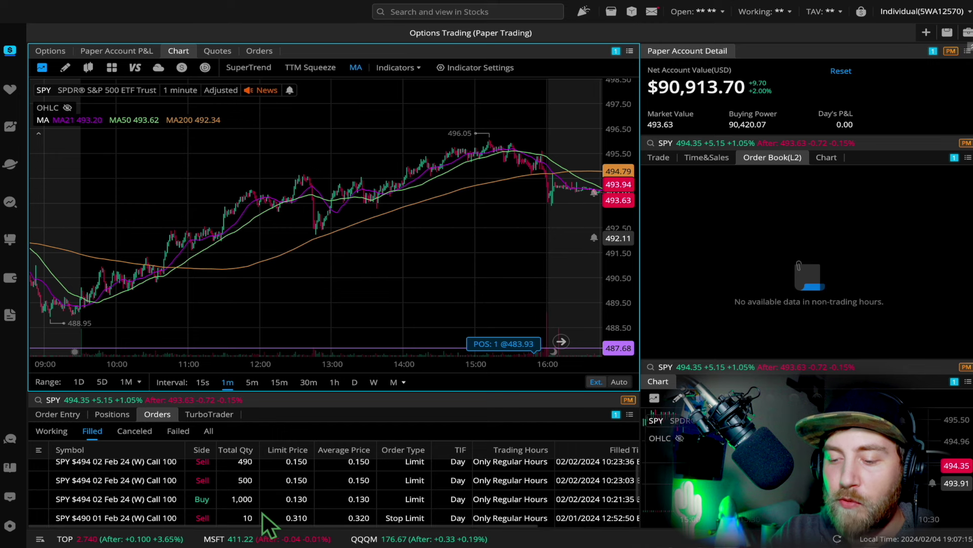
pyautogui.scroll(1, 262, 513)
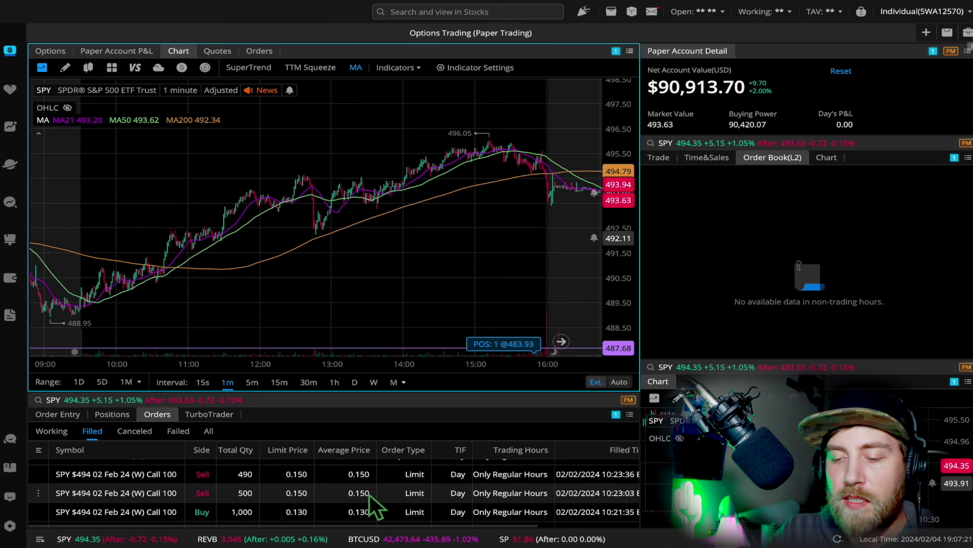
pyautogui.scroll(1, 370, 495)
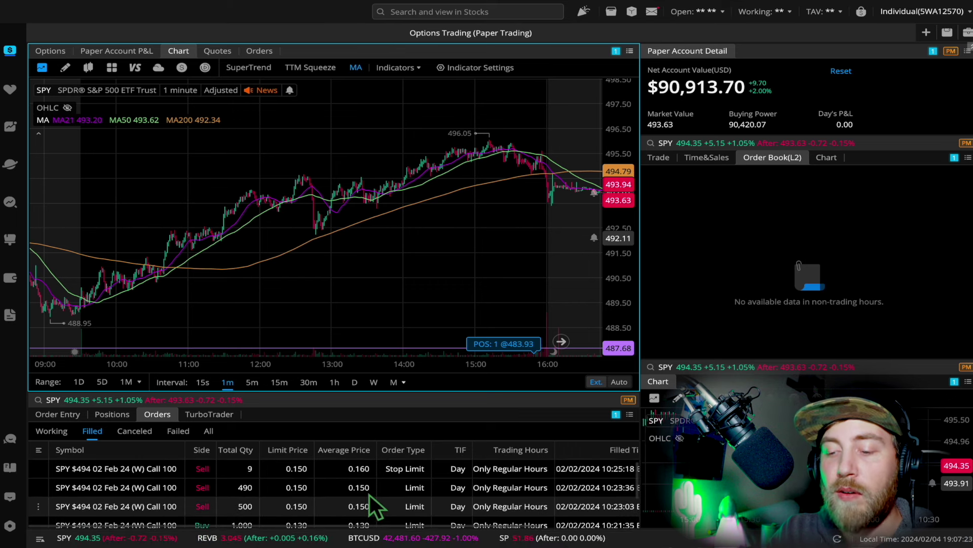
pyautogui.scroll(1, 370, 495)
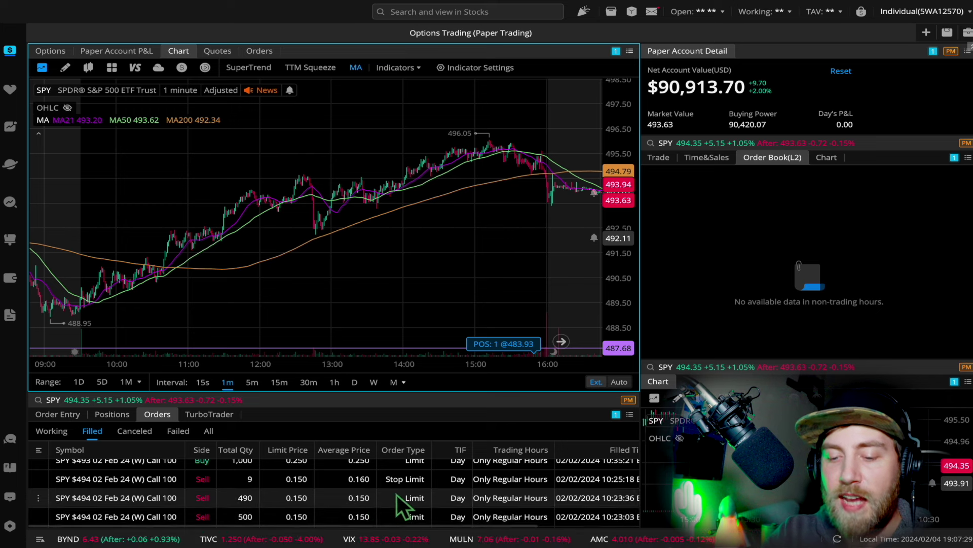
pyautogui.scroll(1, 399, 494)
pyautogui.scroll(1, 399, 500)
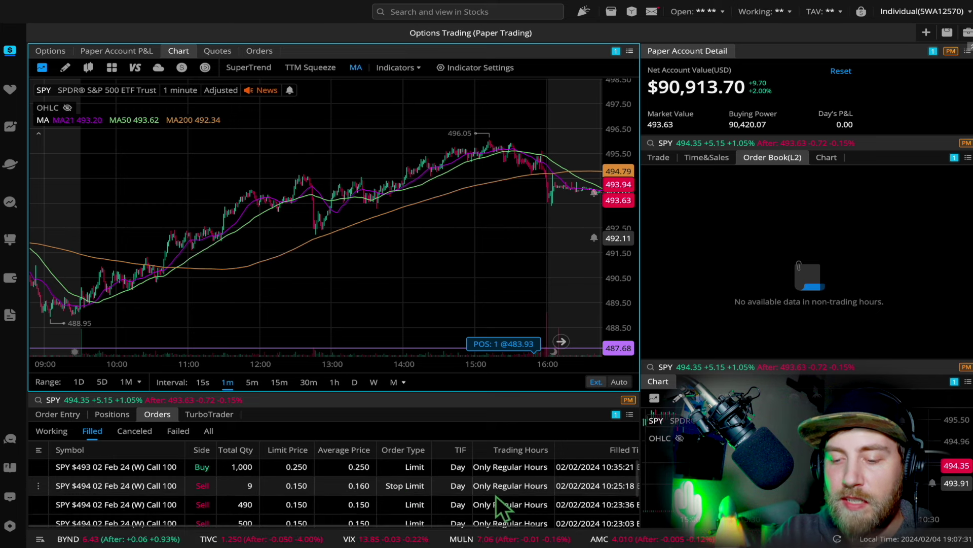
# - Review the filled 02/02/2024 SPY orders from the $493 call purchase through the $486 put purchase and sale
pyautogui.scroll(3, 497, 496)
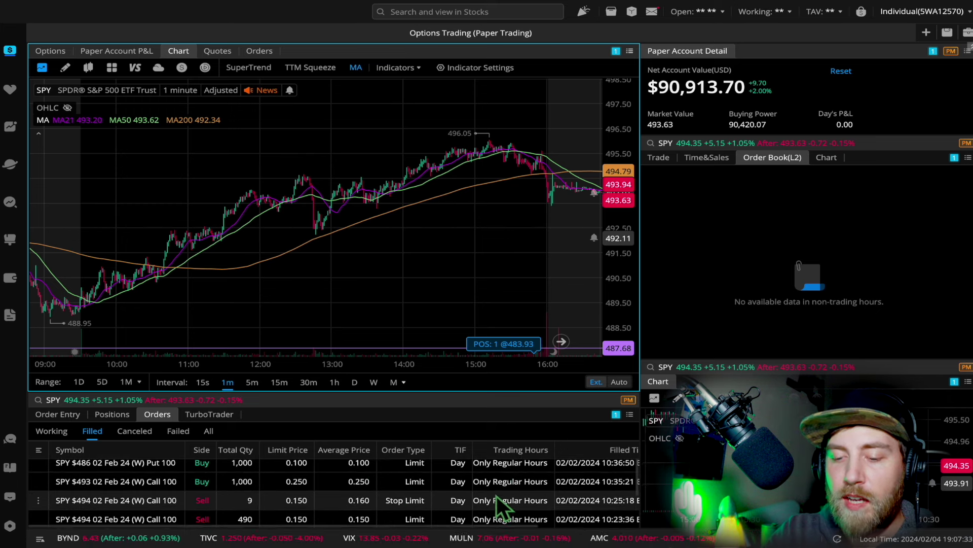
pyautogui.scroll(2, 497, 507)
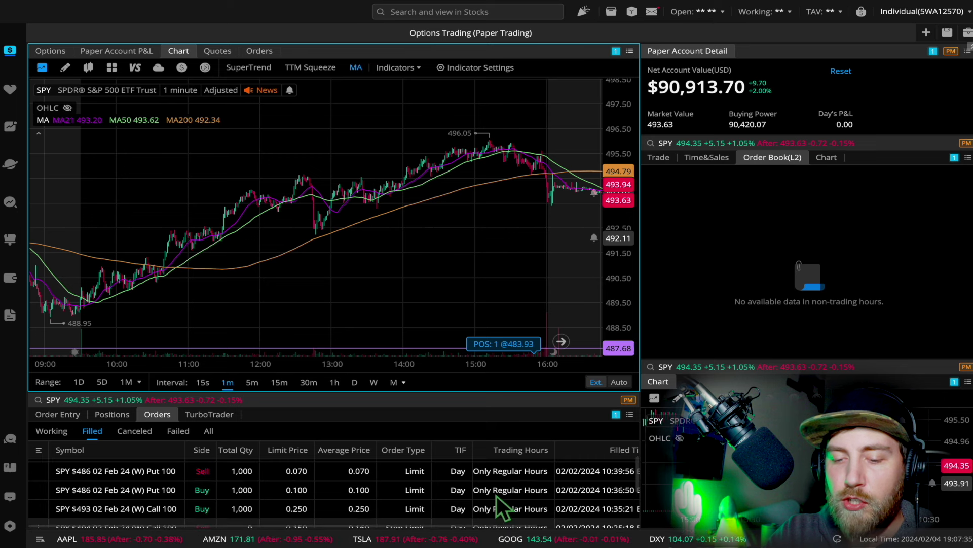
pyautogui.scroll(1, 497, 495)
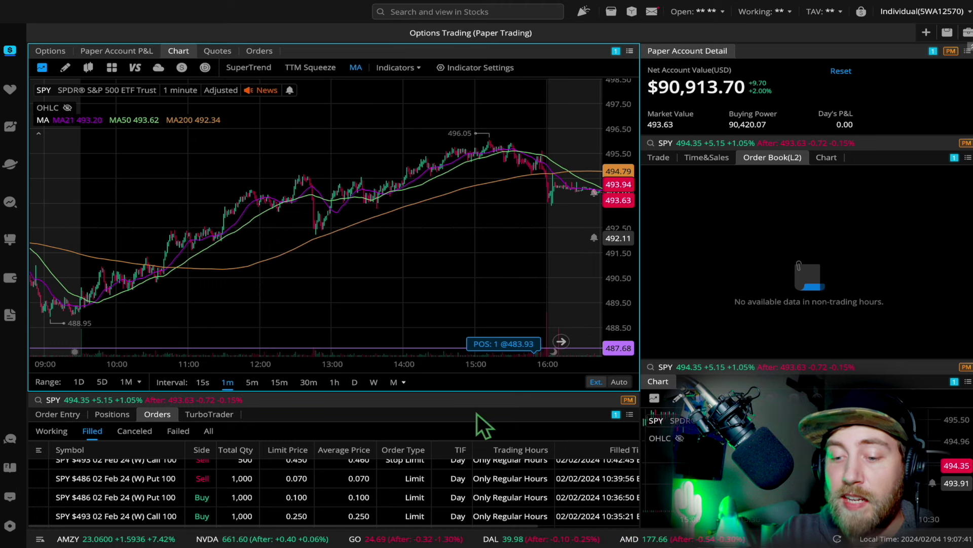
# - Examine SPY's 1-minute price action around the 12:45 drop and rebound on 02/02
pyautogui.scroll(1, 351, 238)
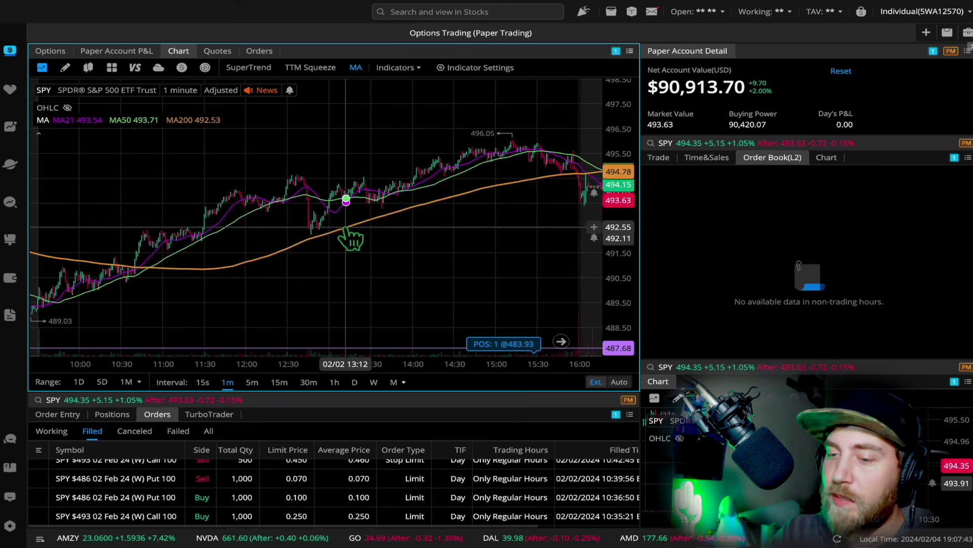
pyautogui.scroll(2, 350, 238)
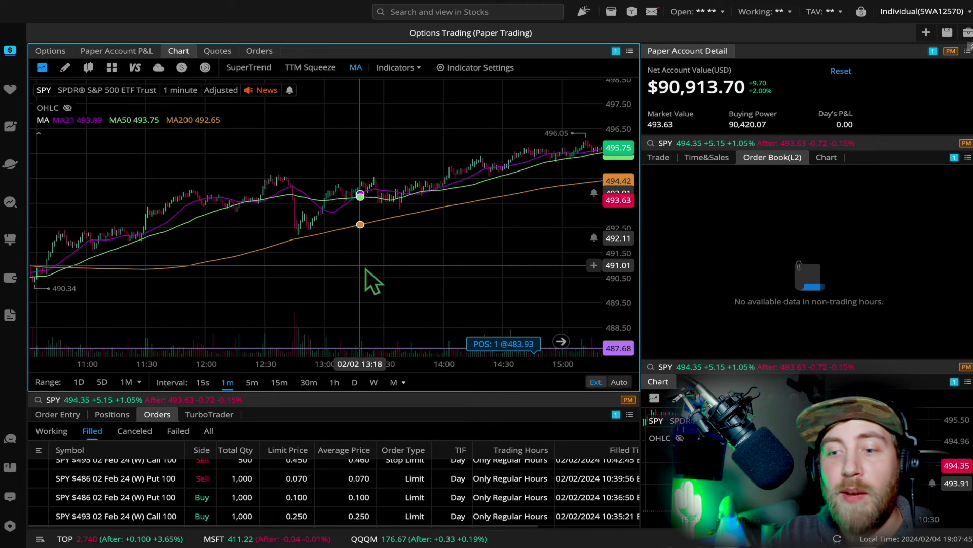
pyautogui.moveTo(366, 269); pyautogui.dragTo(388, 294)
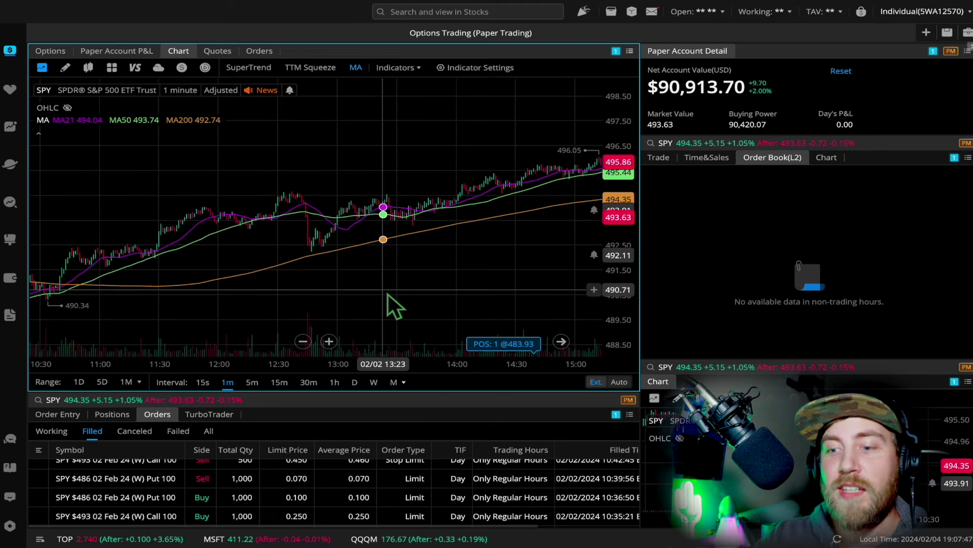
pyautogui.scroll(3, 387, 294)
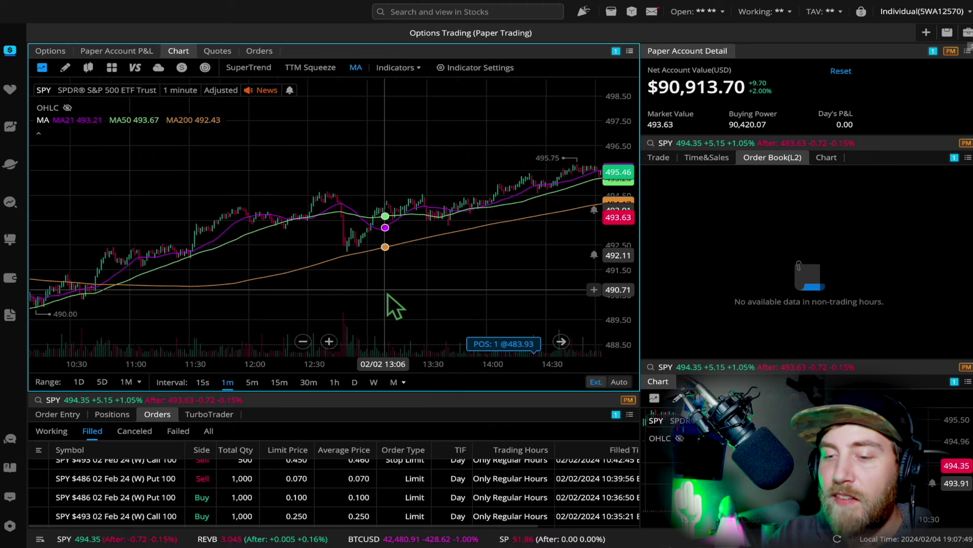
pyautogui.scroll(2, 389, 269)
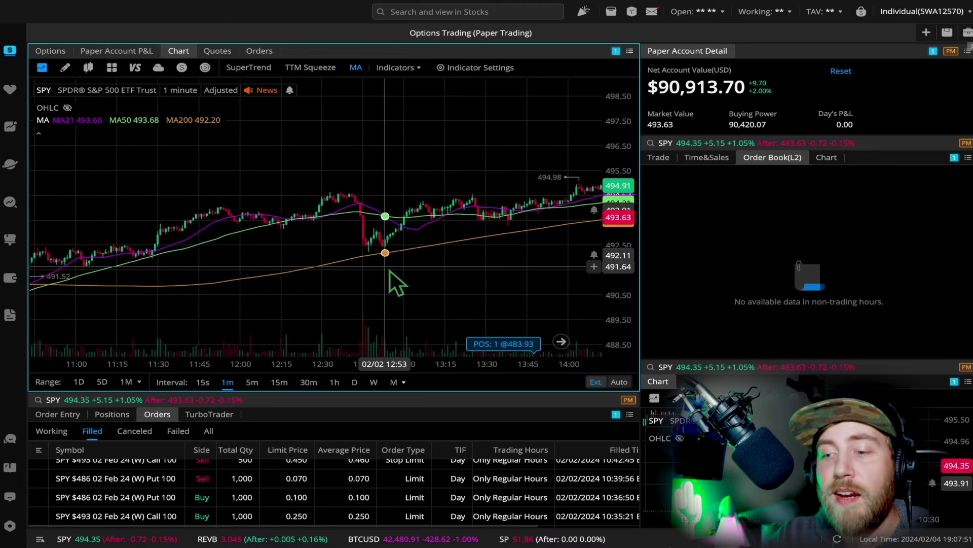
pyautogui.moveTo(634, 297); pyautogui.dragTo(632, 274)
pyautogui.scroll(2, 380, 207)
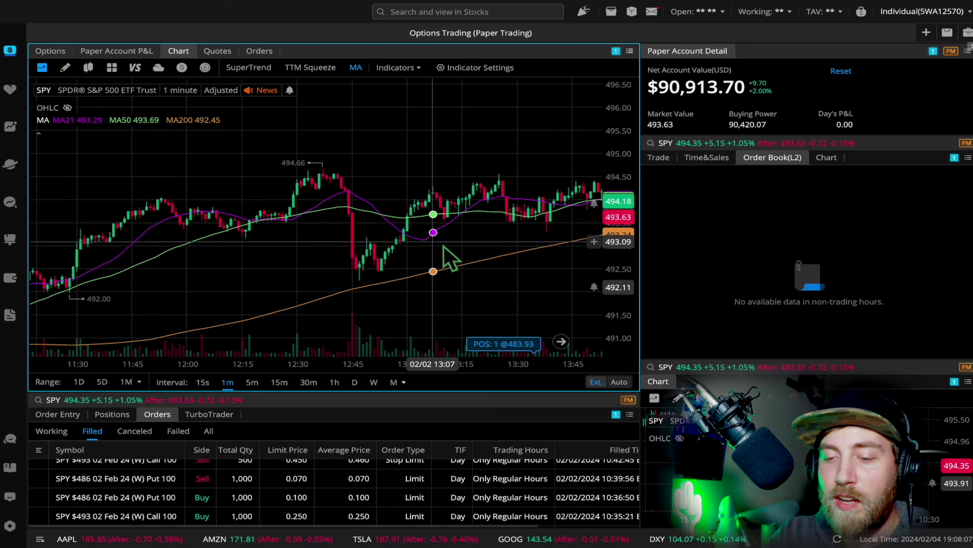
pyautogui.moveTo(467, 251); pyautogui.dragTo(360, 253)
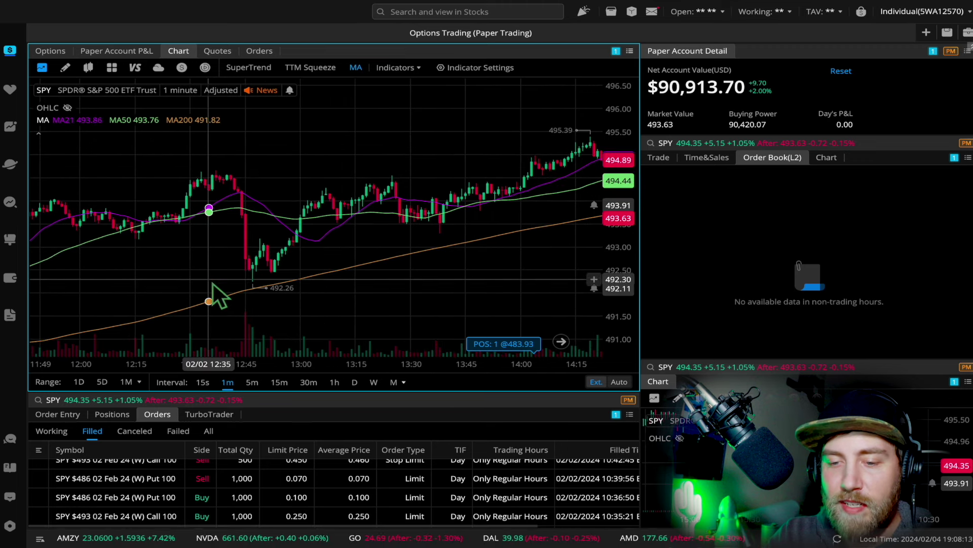
# - Bring the 02/02 morning price action into view and review the filled $486 put and $493 call sell orders
pyautogui.scroll(10, 212, 284)
pyautogui.scroll(-3, 213, 284)
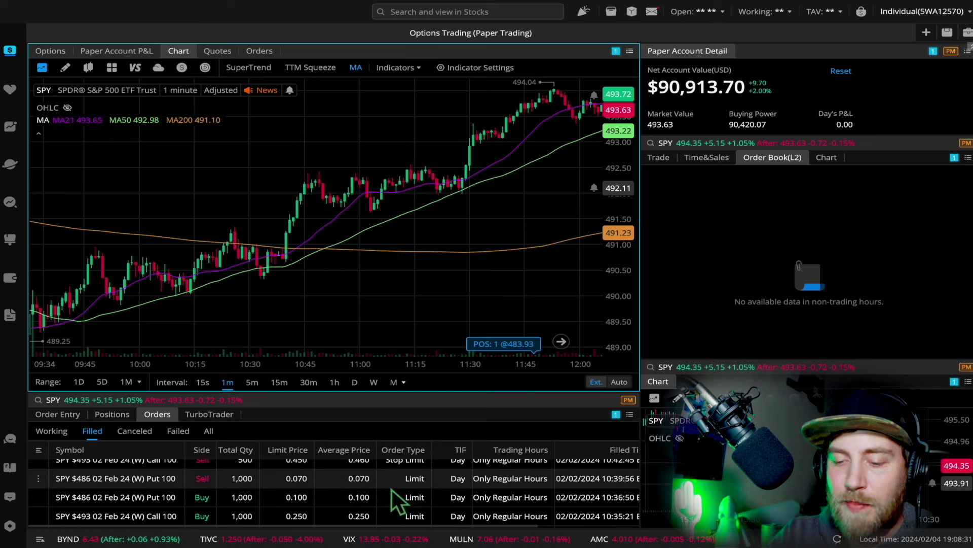
pyautogui.scroll(1, 392, 488)
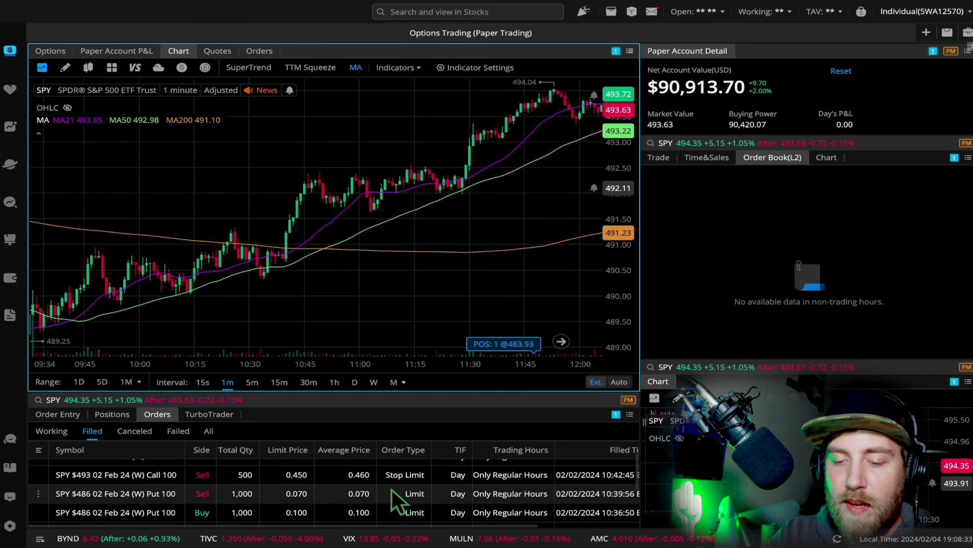
pyautogui.scroll(-1, 392, 489)
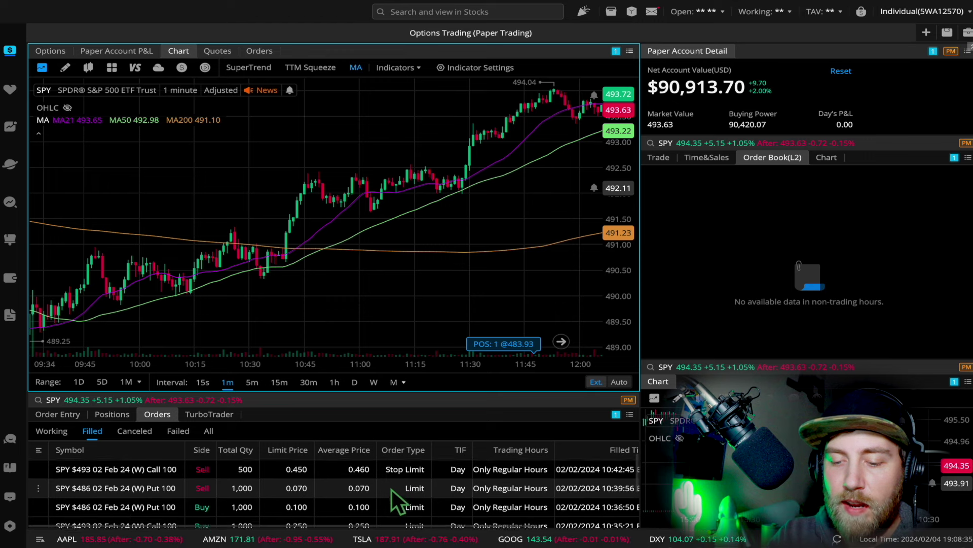
pyautogui.scroll(3, 388, 521)
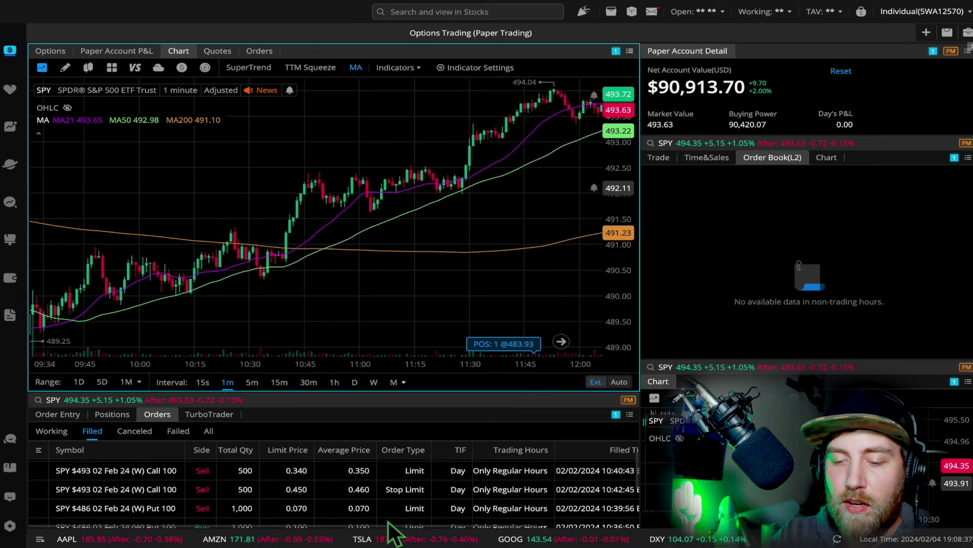
pyautogui.scroll(-1, 389, 521)
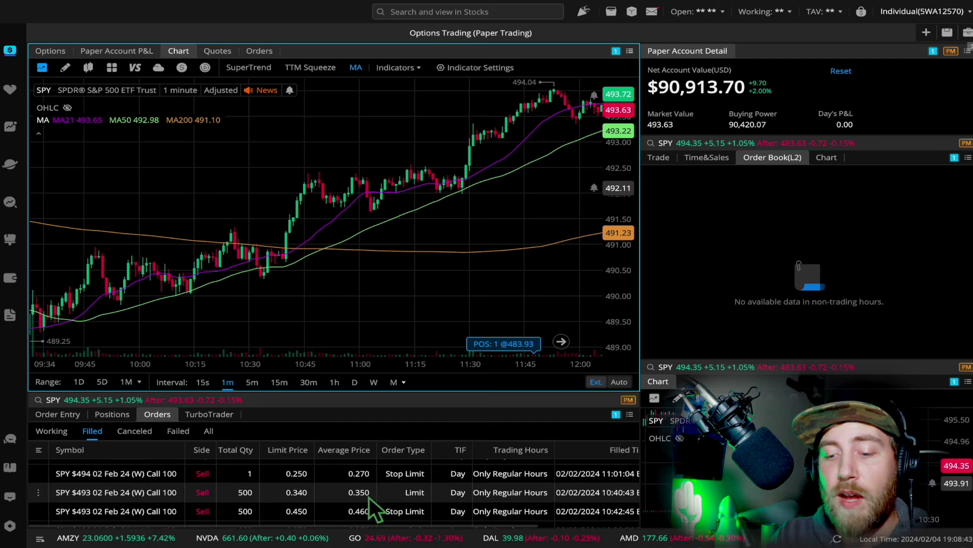
pyautogui.scroll(-1, 376, 494)
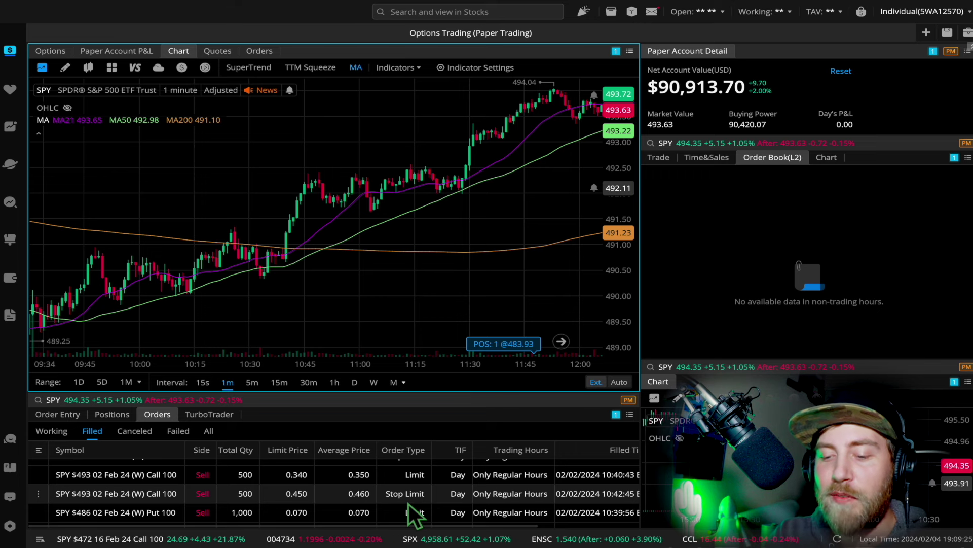
# - Review the filled SPY $497 call orders from the afternoon of 02/02/2024
pyautogui.scroll(5, 441, 502)
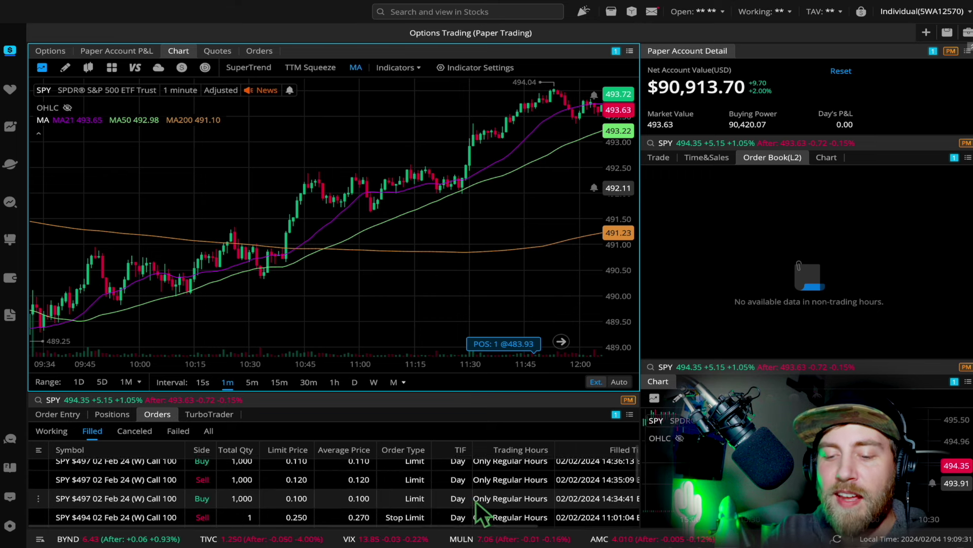
pyautogui.scroll(3, 477, 501)
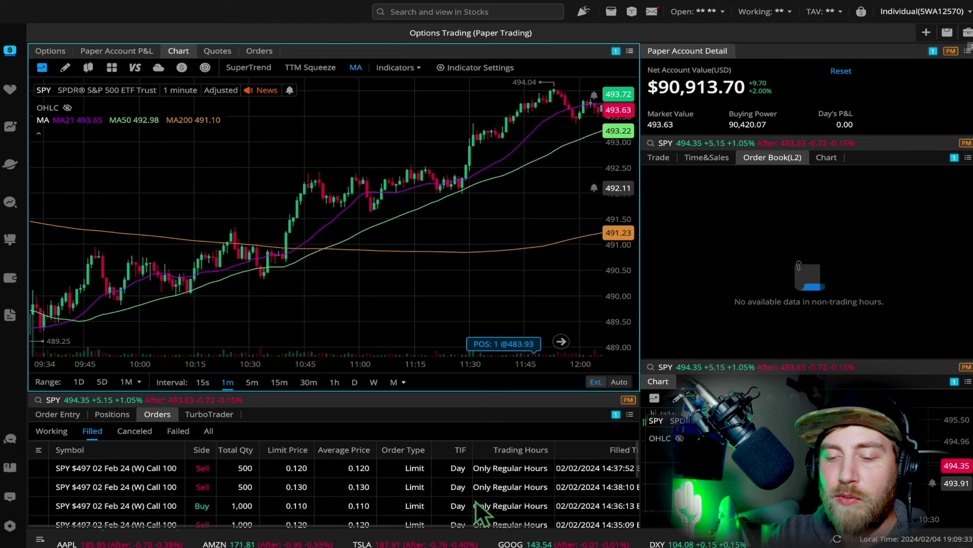
pyautogui.scroll(-2, 480, 513)
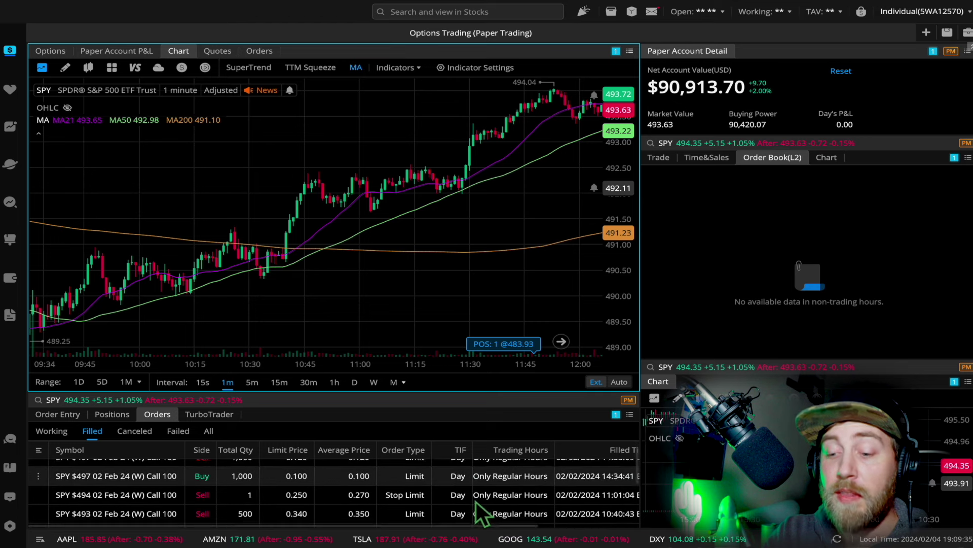
pyautogui.scroll(2, 479, 513)
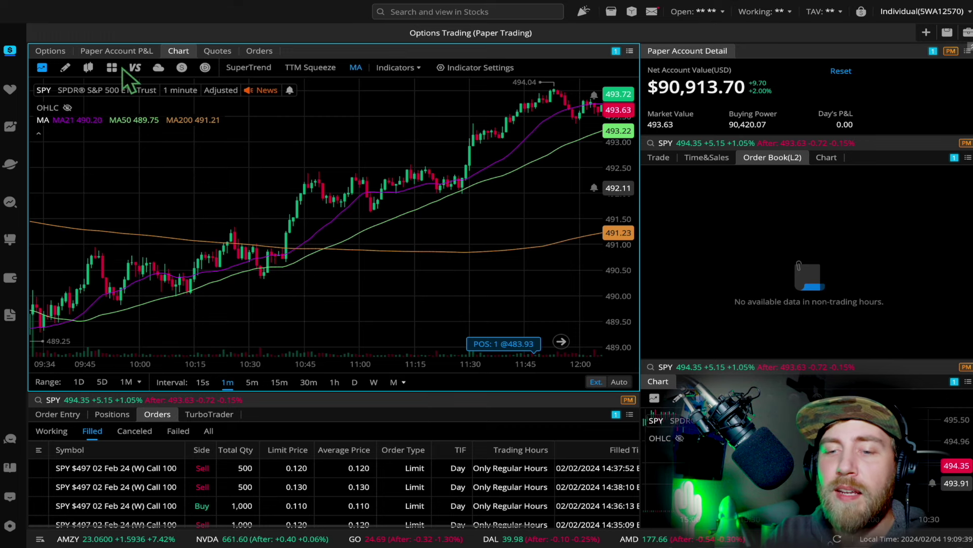
# - Show the paper account's profit and loss overview and check it alongside the latest filled $497 call orders
pyautogui.click(113, 52)
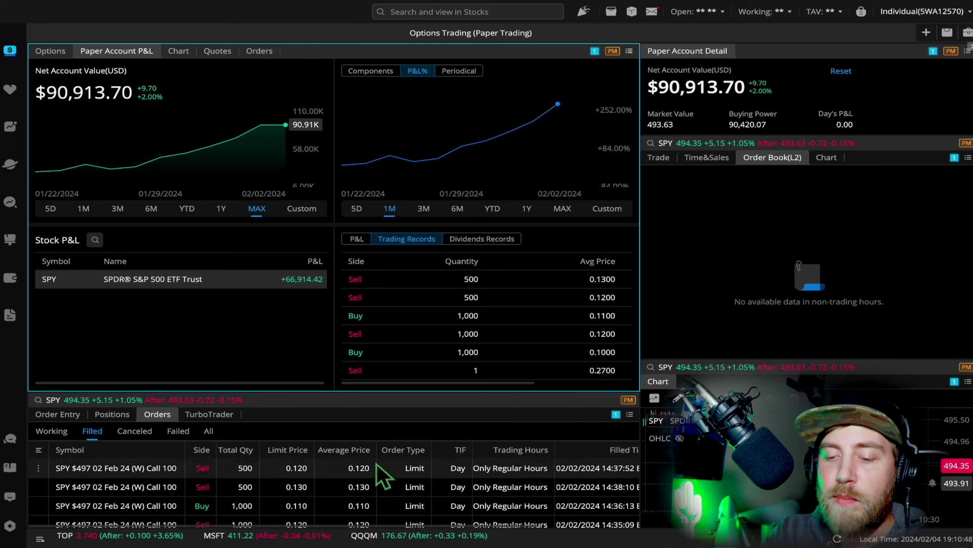
pyautogui.scroll(-1, 408, 504)
pyautogui.scroll(2, 408, 504)
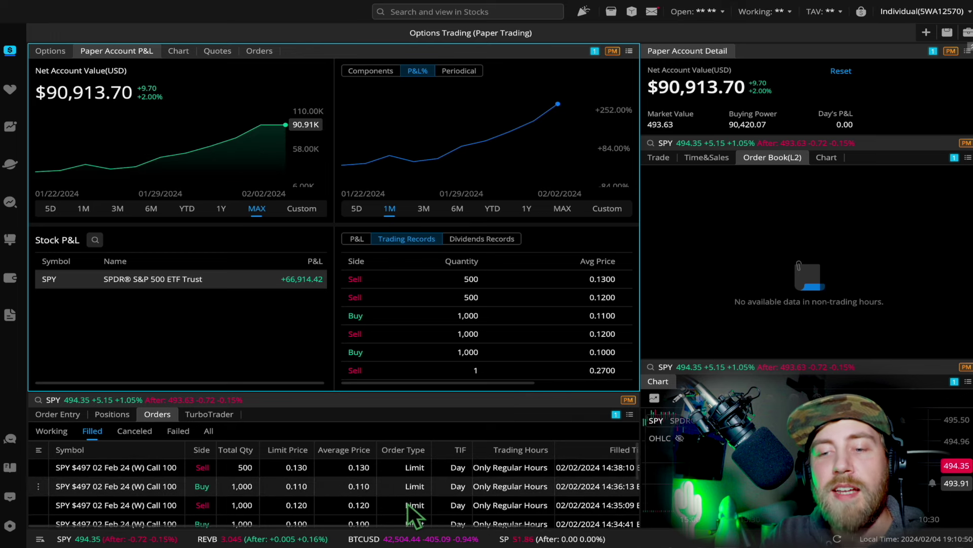